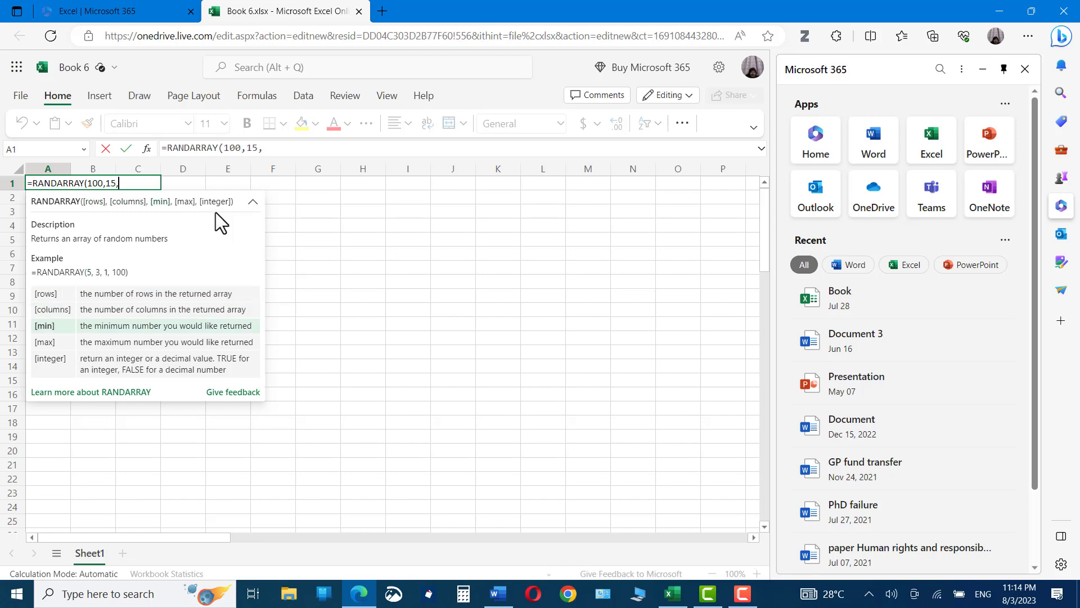
- Complete =RANDARRAY(100,15,10,1000,TRUE) in A1 to spill 100×15 random integers, then recalculate with F9
{"action": "type", "text": "10,1000,"}
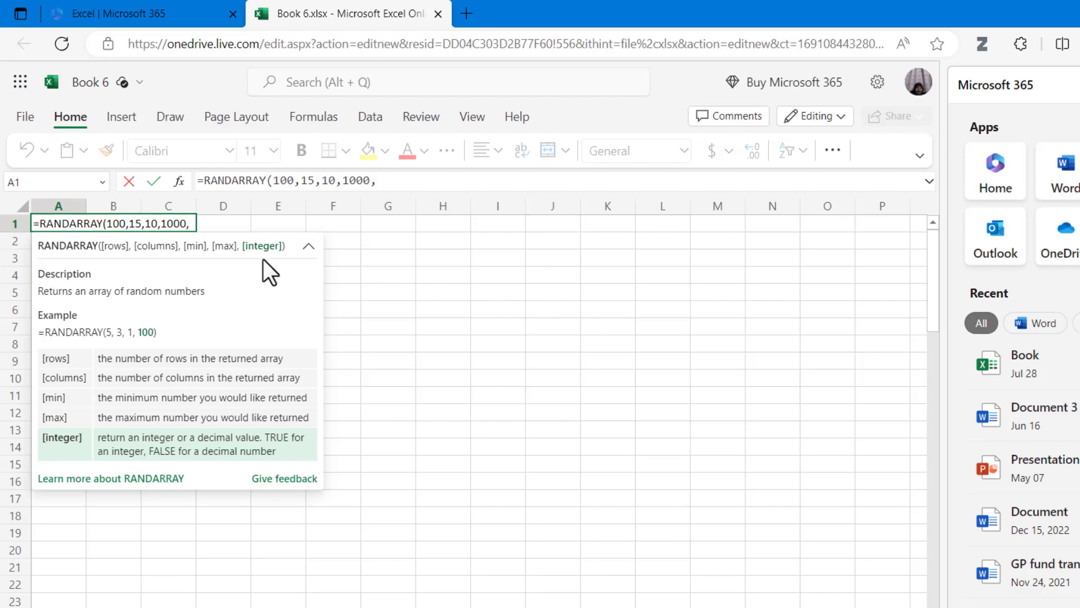
{"action": "type", "text": "true"}
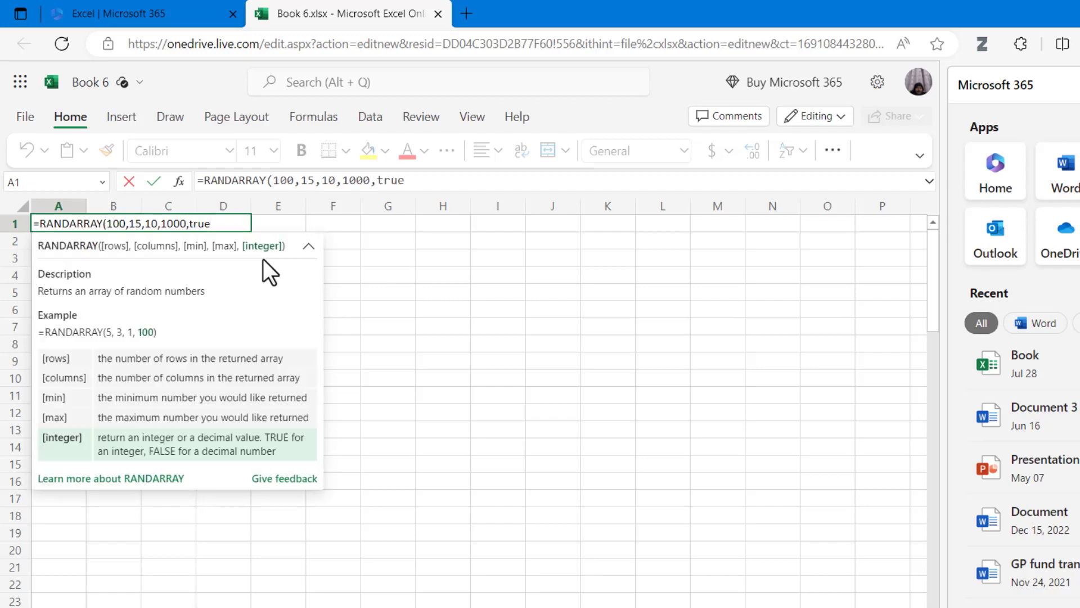
{"action": "key", "text": "Return"}
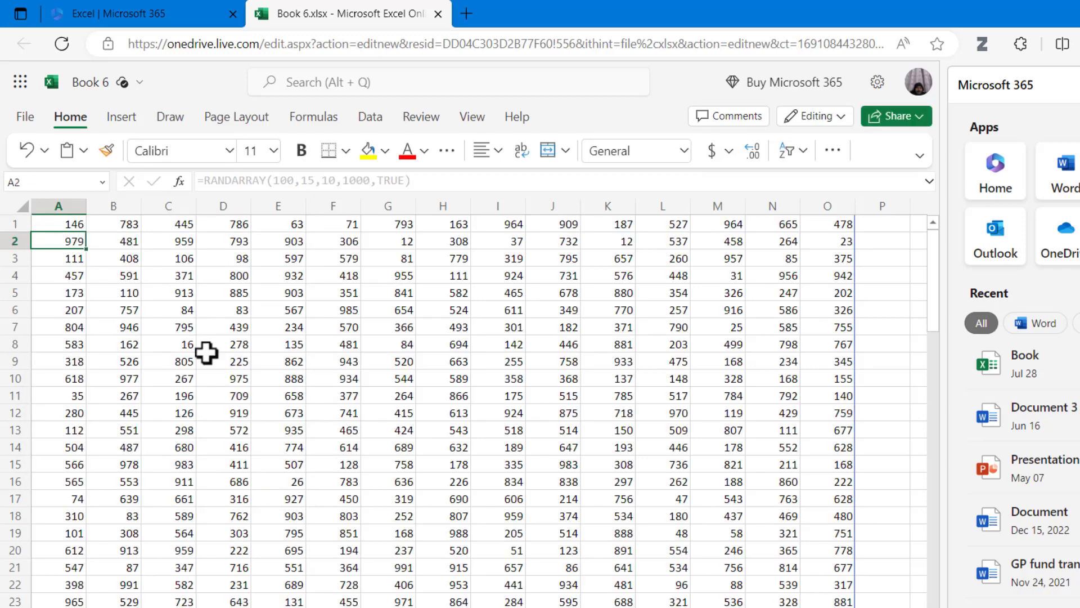
{"action": "scroll", "coordinate": [206, 353], "scroll_direction": "down", "scroll_amount": 20}
{"action": "scroll", "coordinate": [152, 434], "scroll_direction": "up", "scroll_amount": 20}
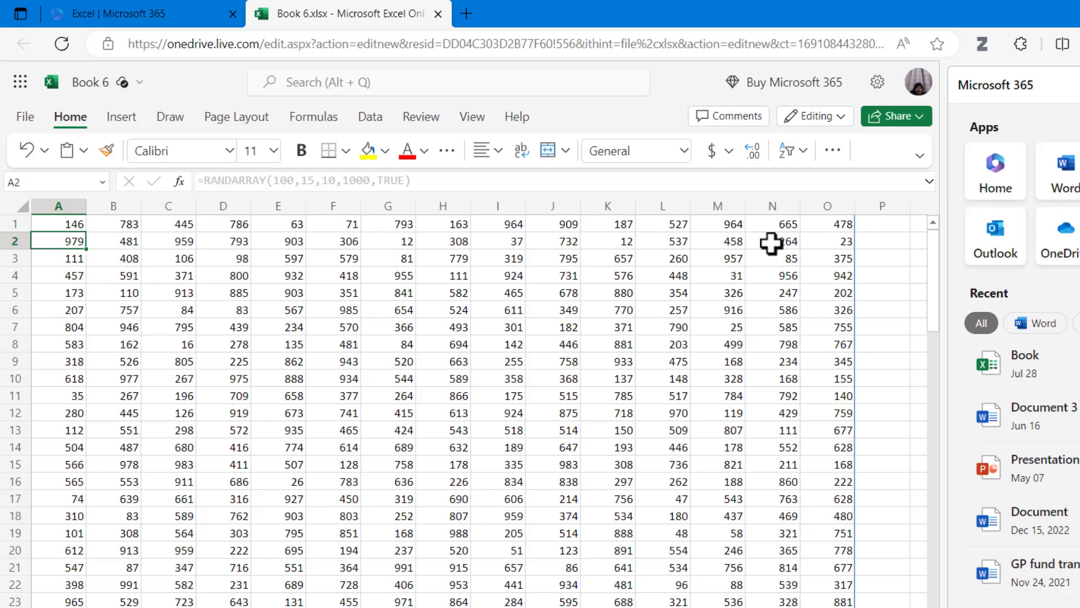
{"action": "key", "text": "F9"}
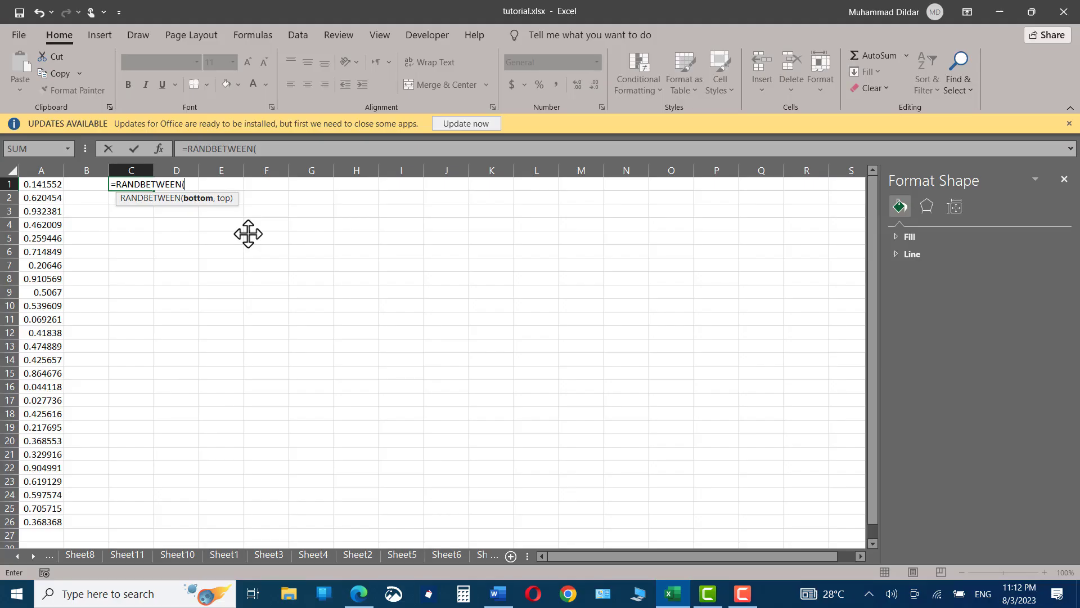
- Enter =RANDBETWEEN(10,100) in C1 and copy it down to C26
{"action": "type", "text": "10,100)"}
{"action": "key", "text": "ctrl+Return"}
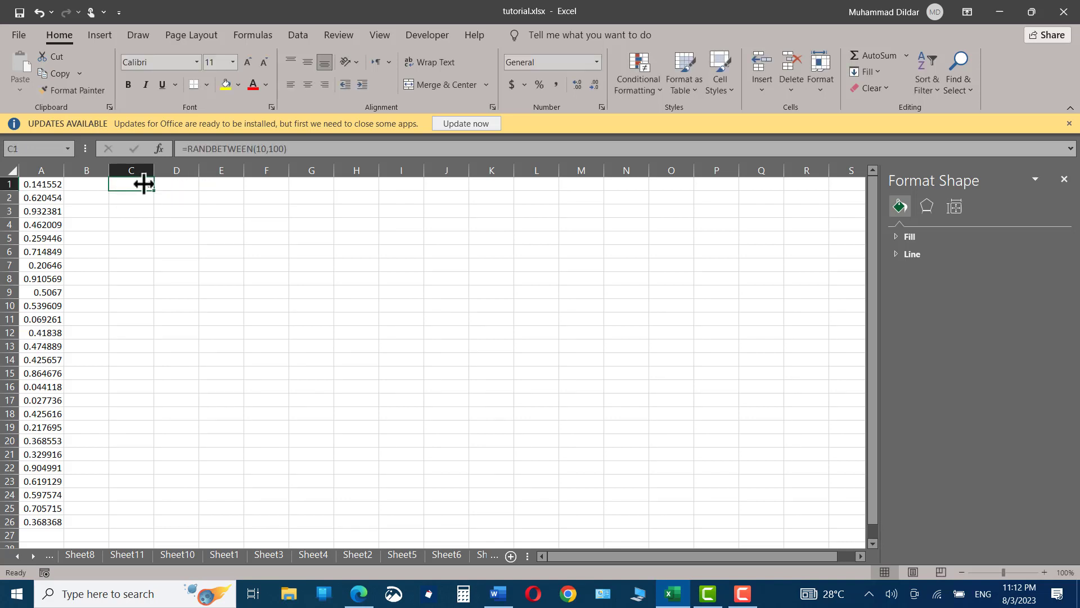
{"action": "double_click", "coordinate": [154, 191]}
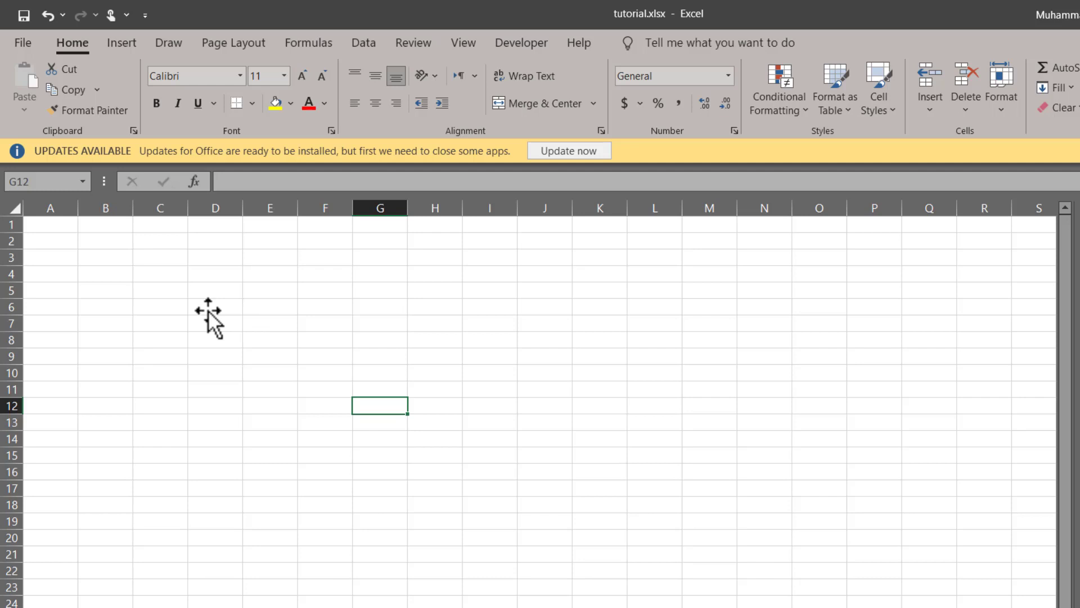
- Enter =RAND() in A1 and copy it down through A26
{"action": "key", "text": "ctrl+Home"}
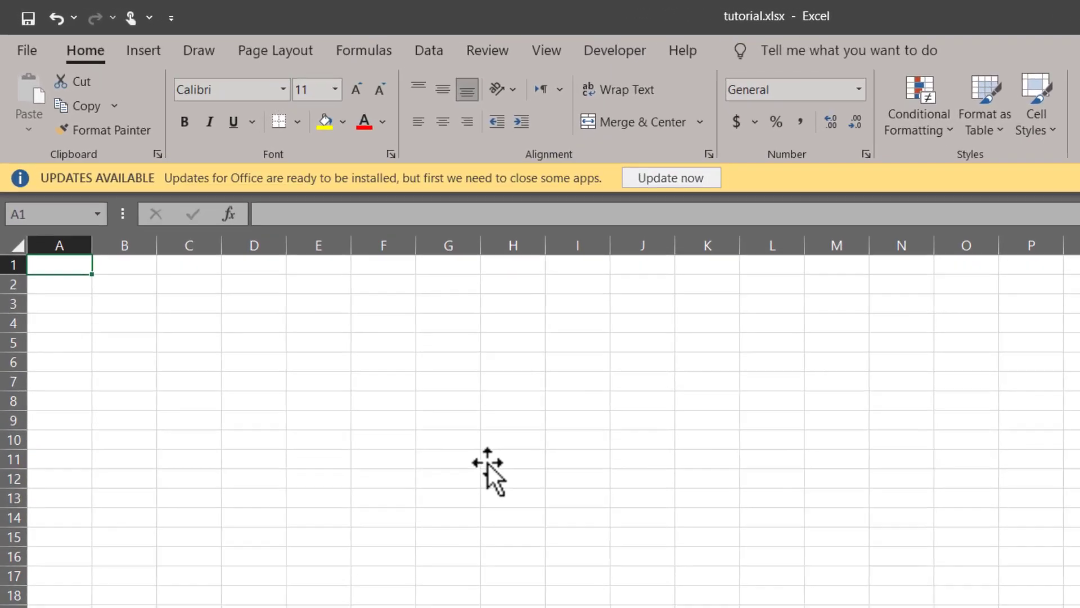
{"action": "type", "text": "="}
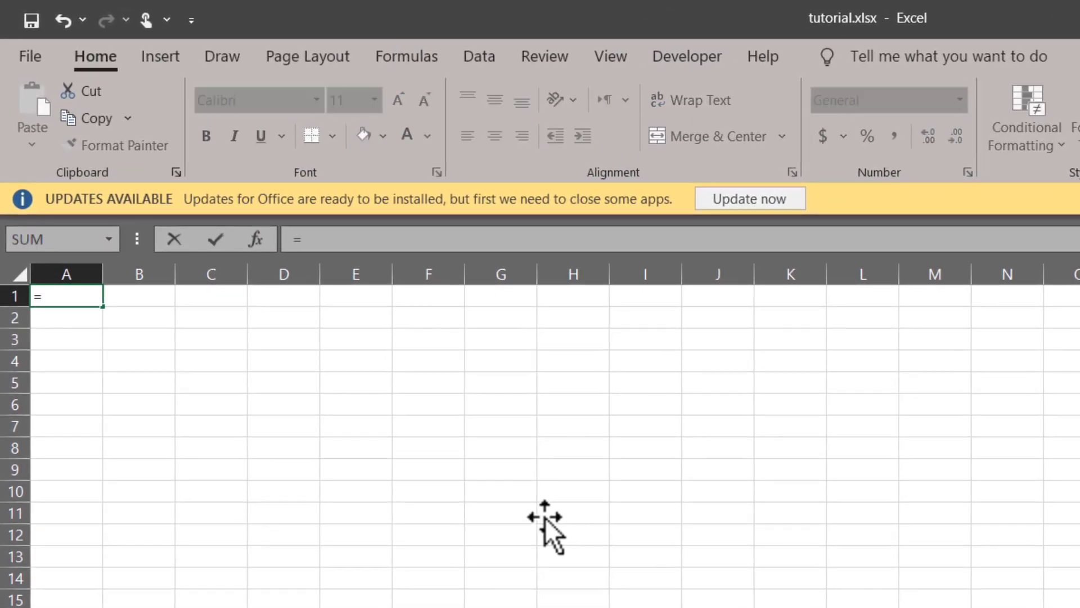
{"action": "type", "text": "rand"}
{"action": "key", "text": "Tab"}
{"action": "type", "text": ")"}
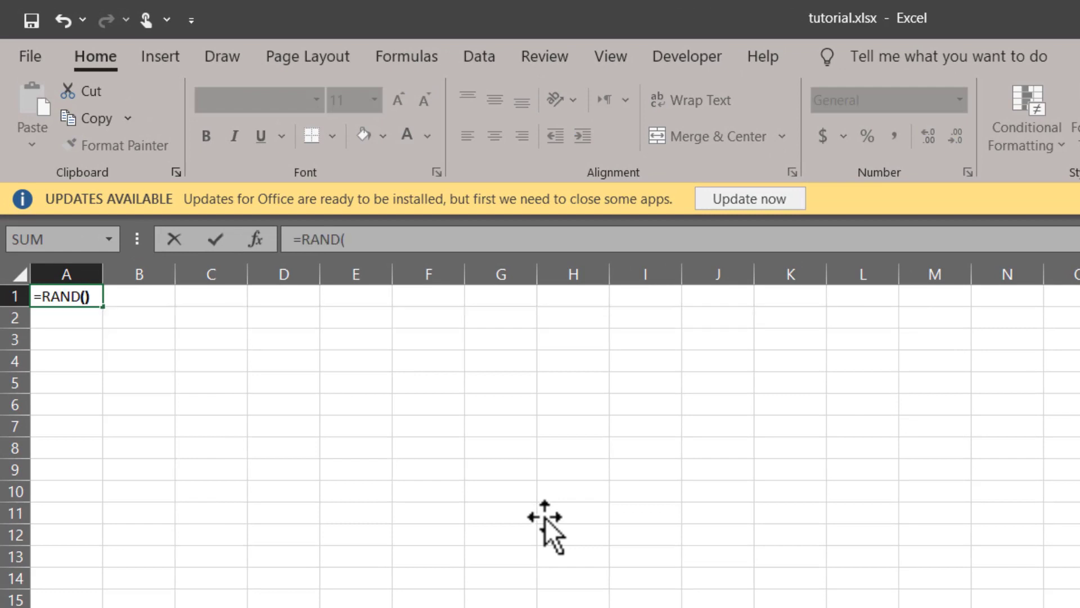
{"action": "key", "text": "Return"}
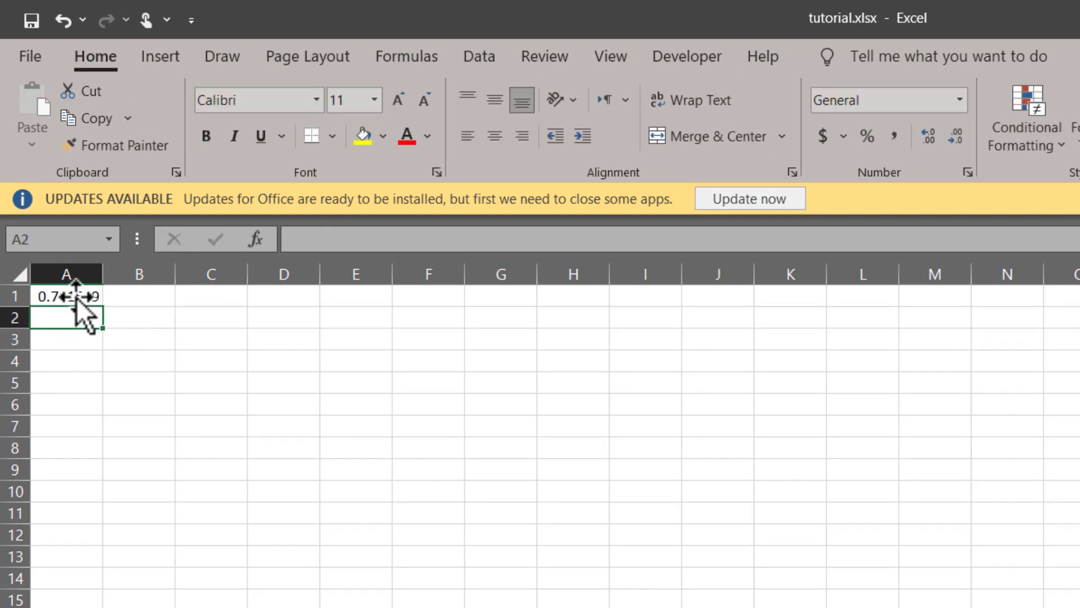
{"action": "left_click", "coordinate": [76, 297]}
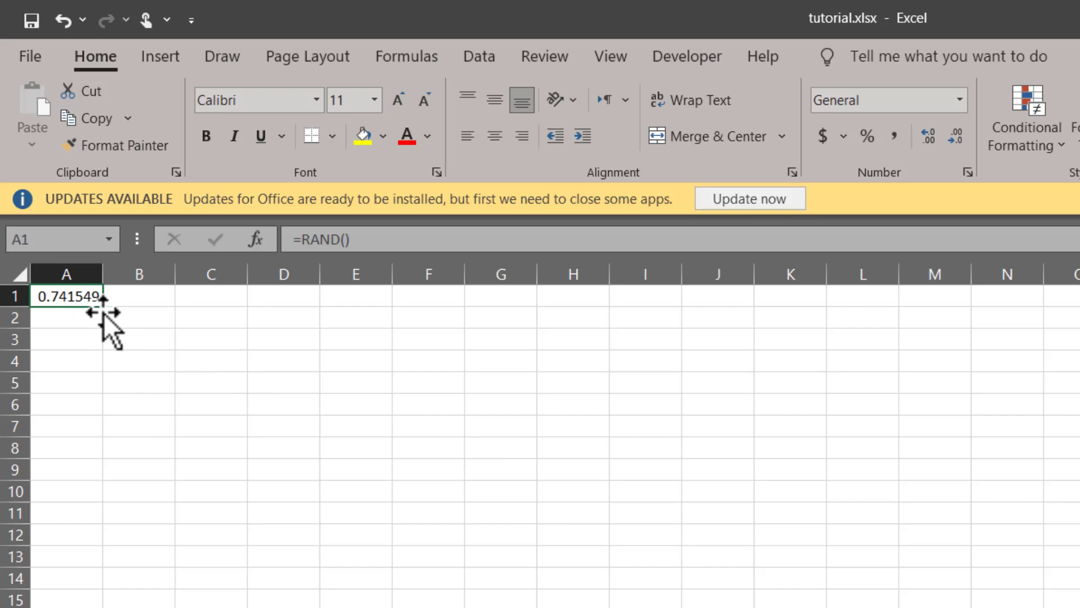
{"action": "left_click_drag", "start_coordinate": [104, 306], "coordinate": [74, 607]}
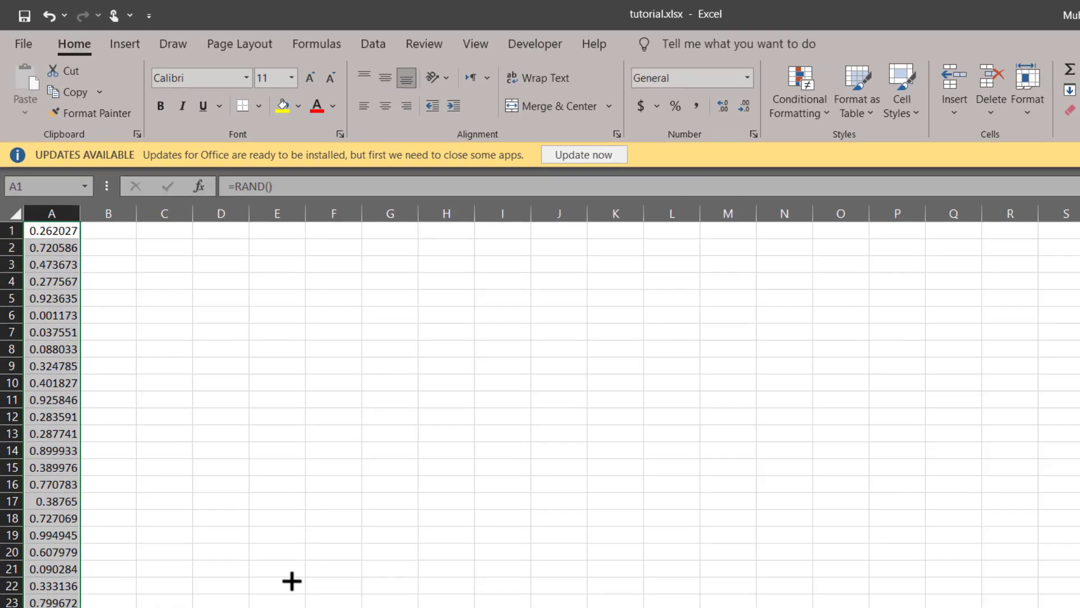
- Recalculate the RAND values three times, then copy column A and paste it back as values
{"action": "key", "text": "F9"}
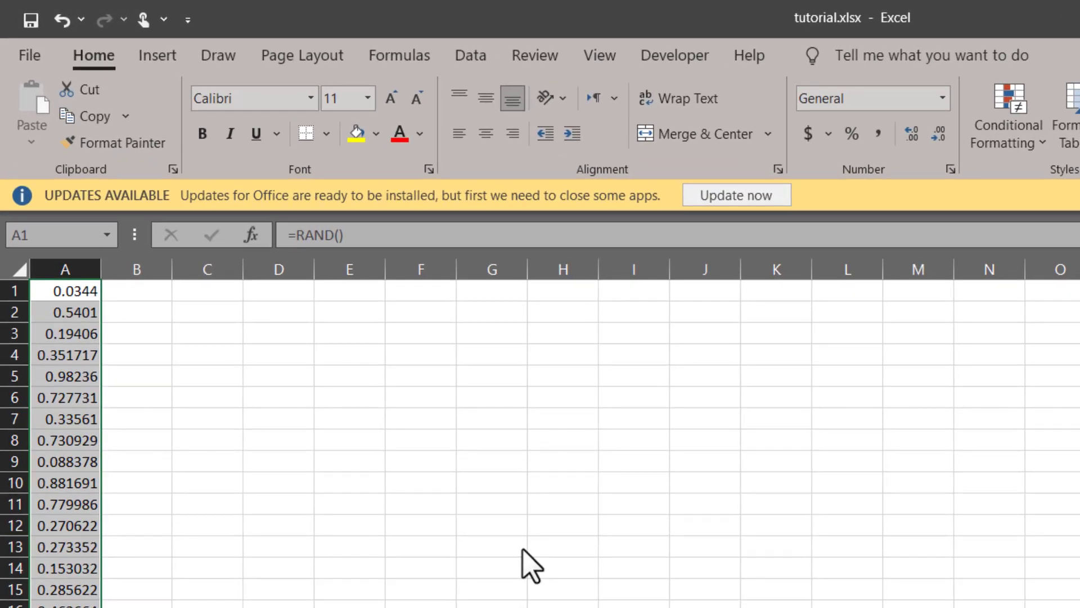
{"action": "key", "text": "F9"}
{"action": "key", "text": "F9"}
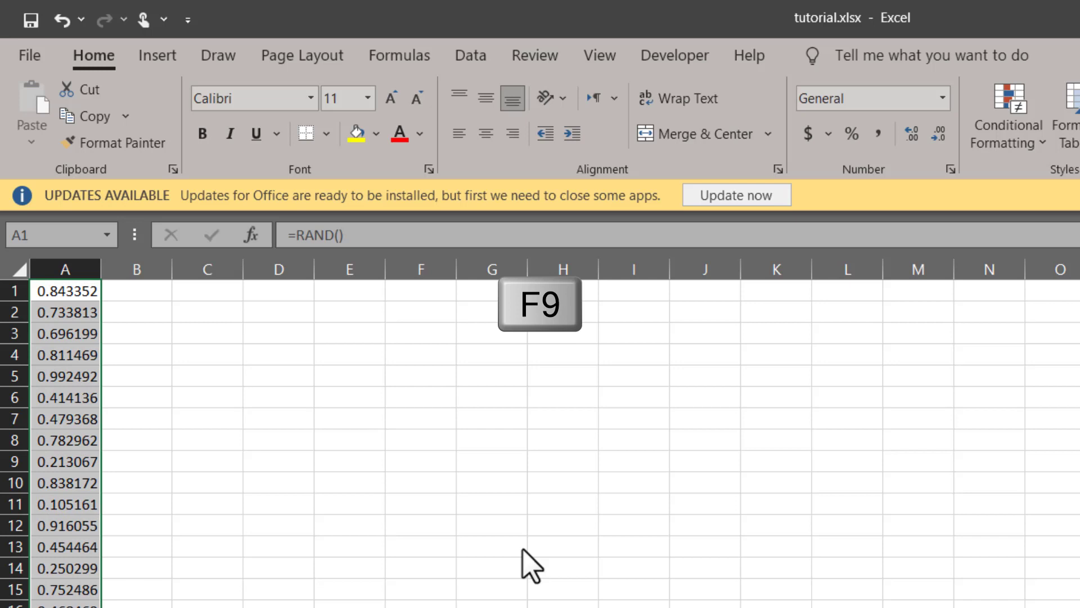
{"action": "key", "text": "F9"}
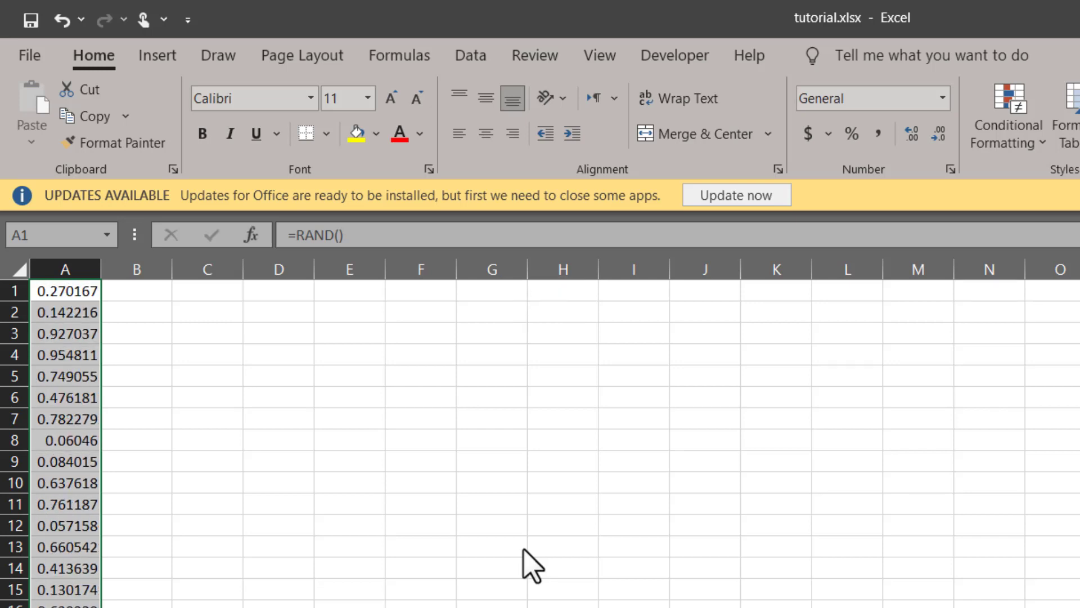
{"action": "right_click", "coordinate": [74, 364]}
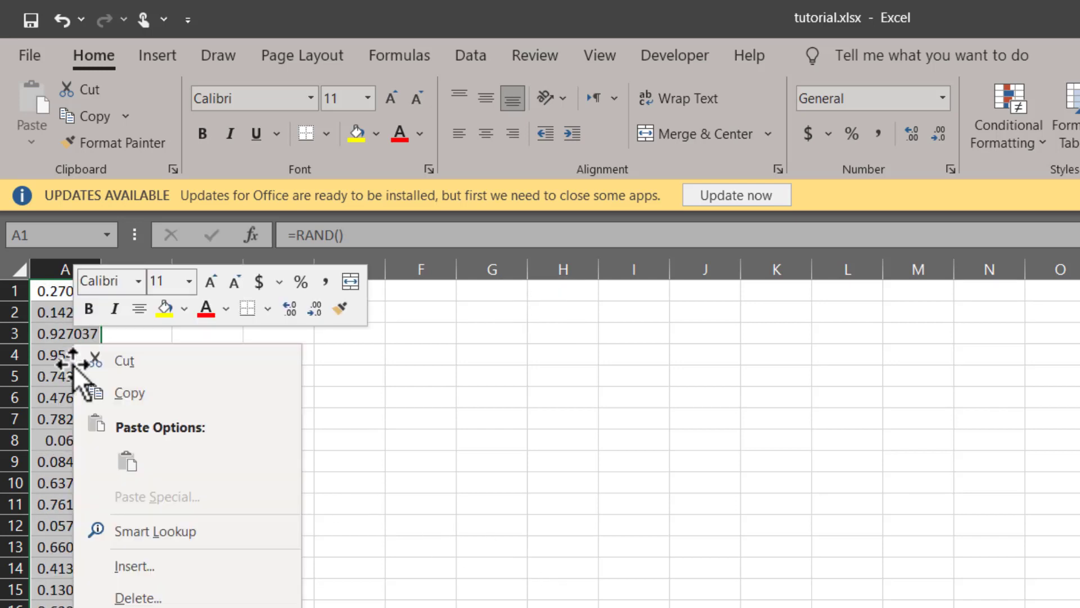
{"action": "left_click", "coordinate": [128, 393]}
{"action": "right_click", "coordinate": [55, 334]}
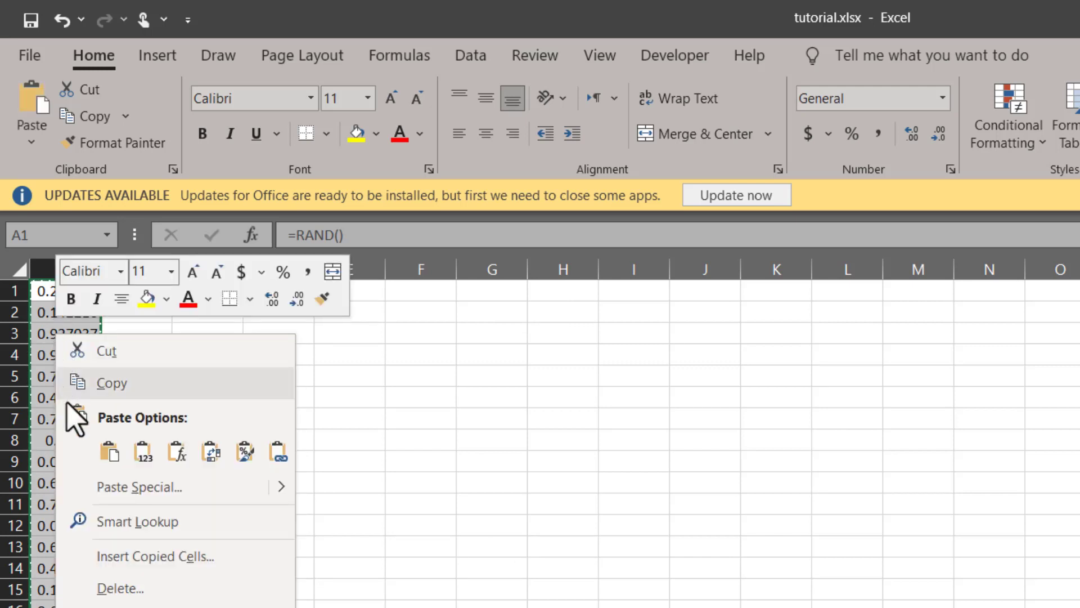
{"action": "left_click", "coordinate": [142, 451]}
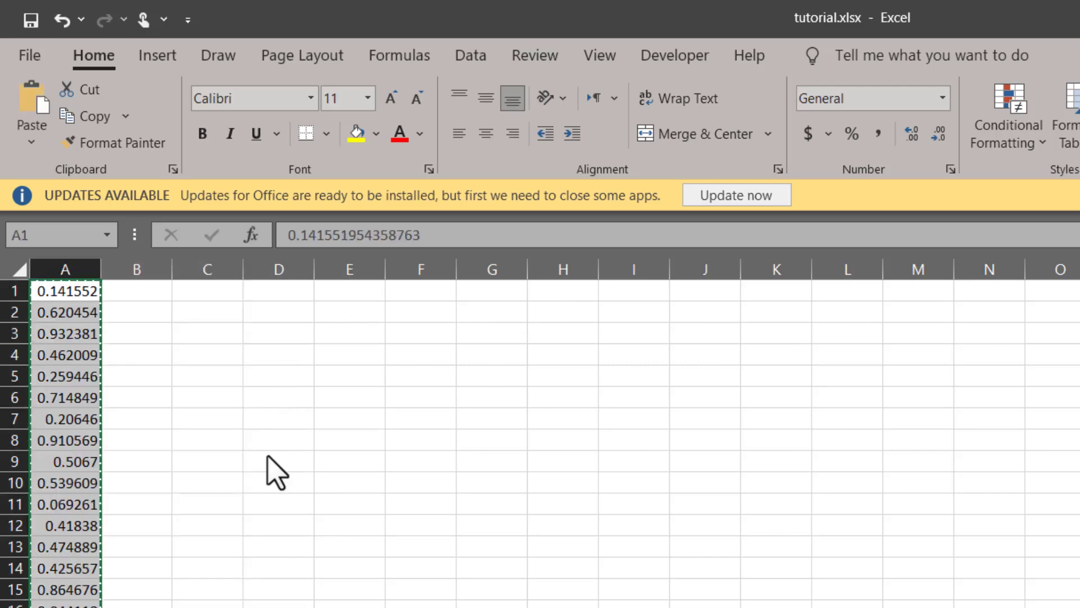
- Confirm cell A4 holds the fixed value 0.462009003112581 instead of a formula
{"action": "left_click", "coordinate": [318, 466]}
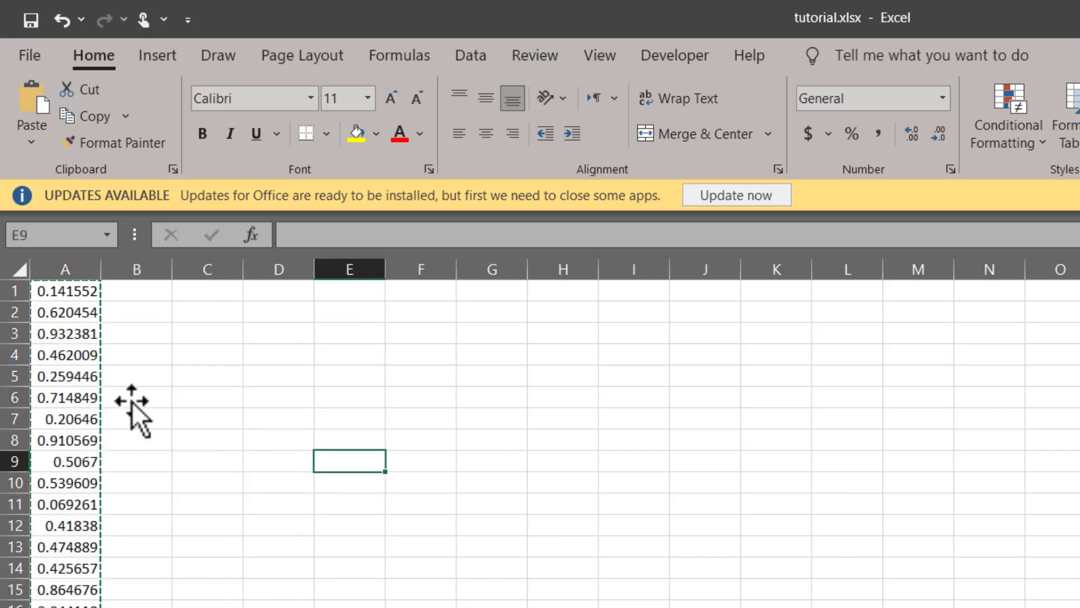
{"action": "double_click", "coordinate": [66, 359]}
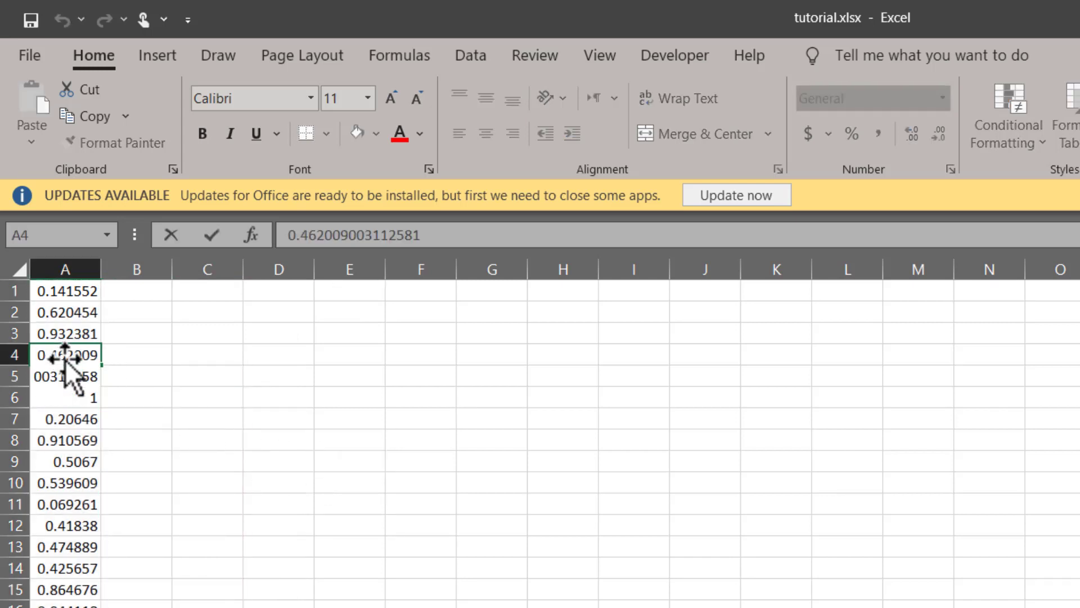
{"action": "left_click", "coordinate": [191, 389]}
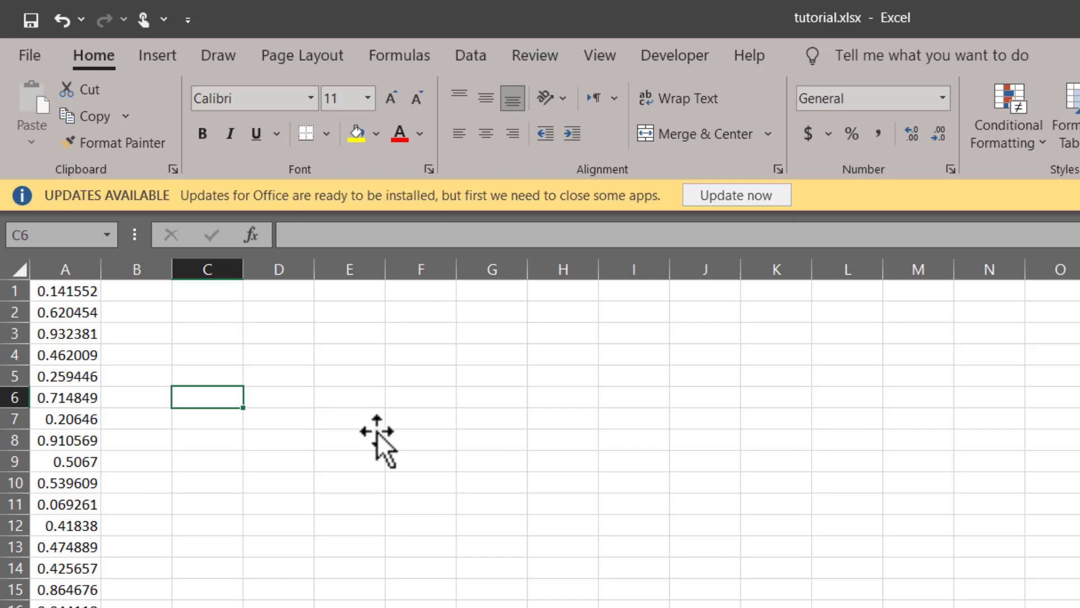
- Enter =RANDBETWEEN(10,100) in cell C1 using the function suggestion
{"action": "key", "text": "ctrl+Up"}
{"action": "key", "text": "F2"}
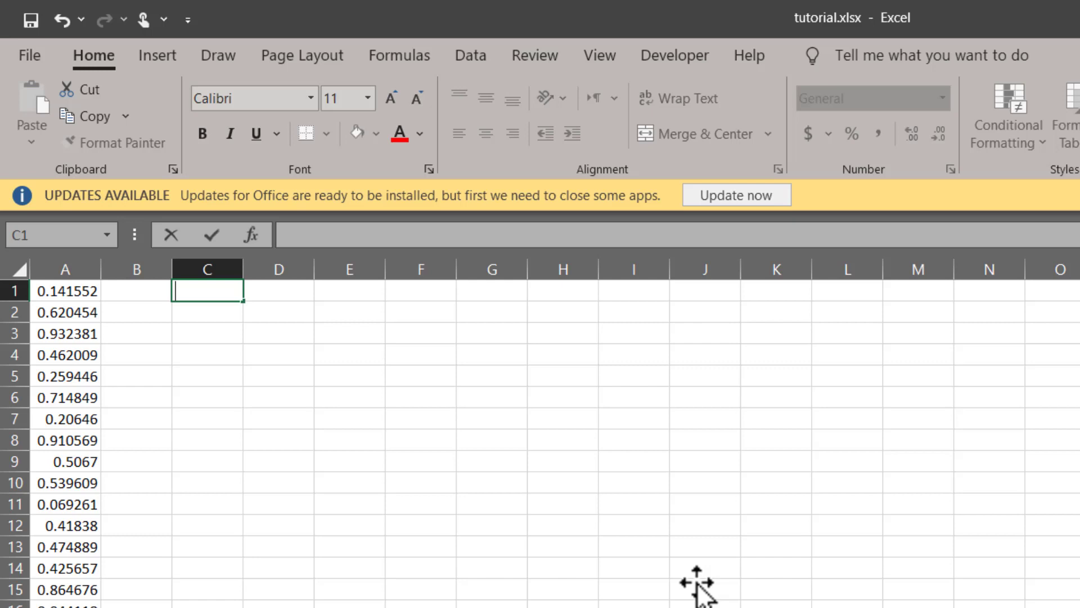
{"action": "type", "text": "="}
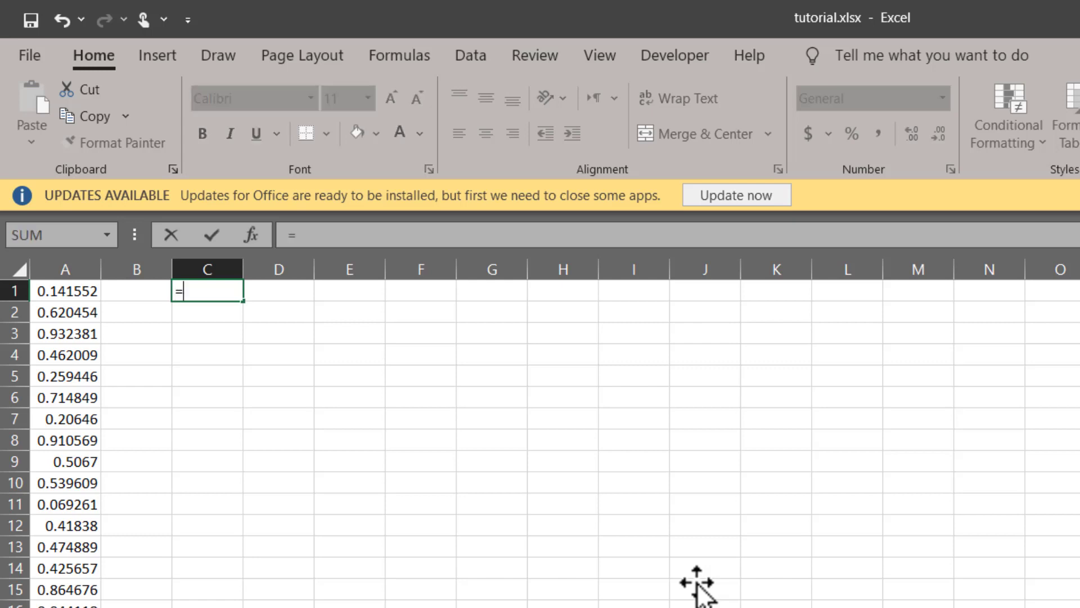
{"action": "type", "text": "randb"}
{"action": "key", "text": "Tab"}
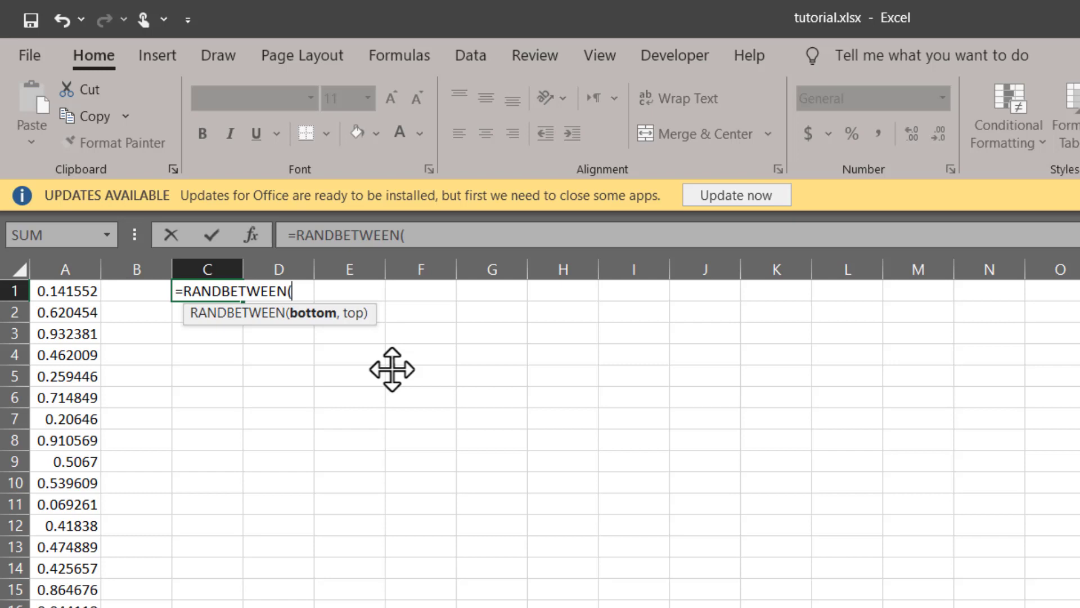
{"action": "type", "text": "10,100)"}
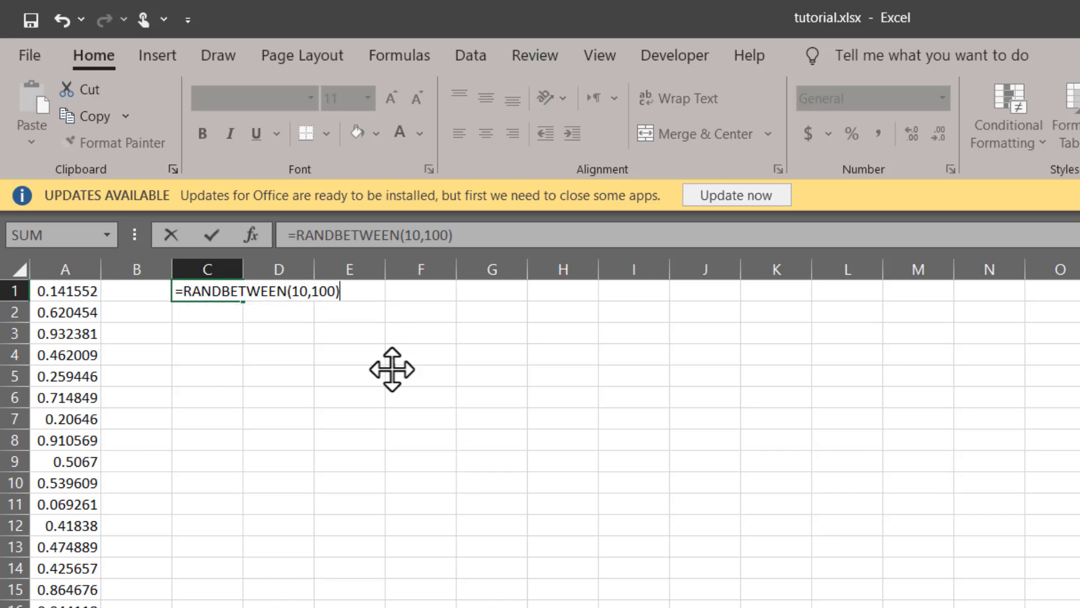
{"action": "key", "text": "Return"}
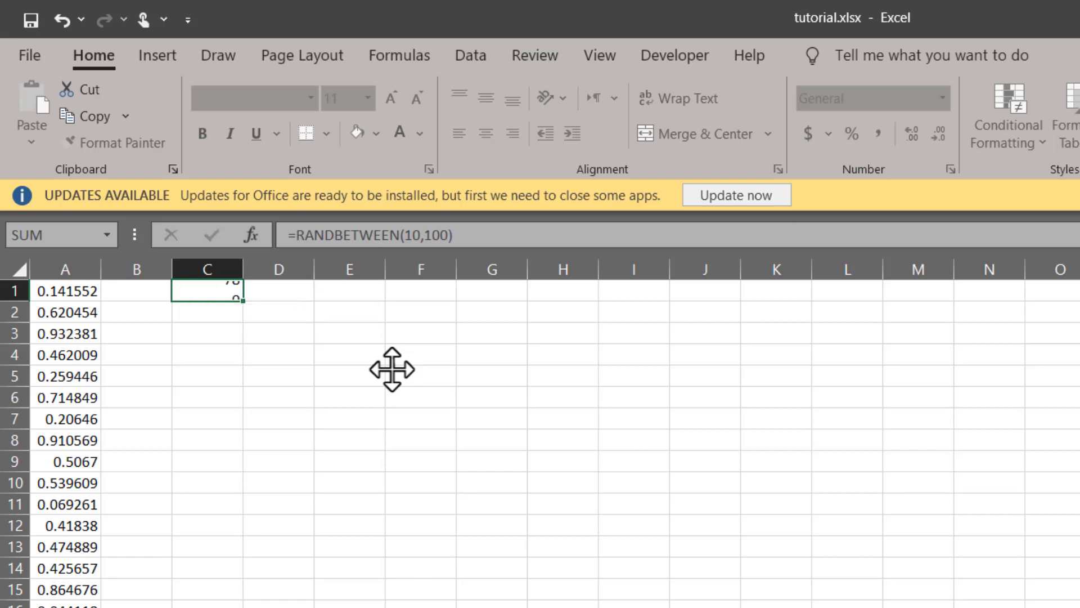
- Copy C1's =RANDBETWEEN(10,100) down column C and recalculate twice with F9
{"action": "left_click", "coordinate": [224, 290]}
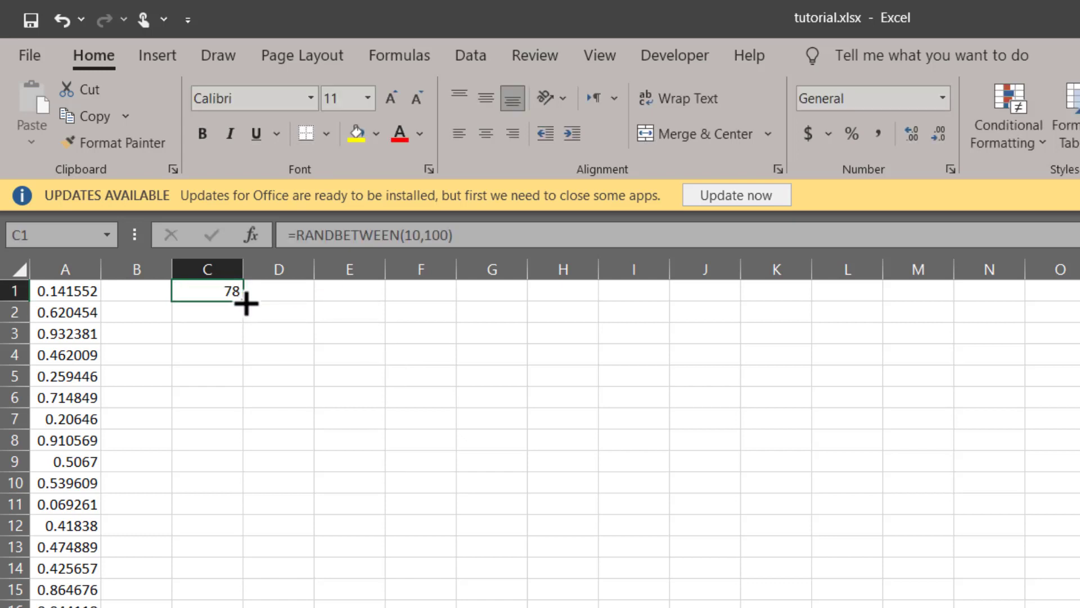
{"action": "left_click_drag", "start_coordinate": [242, 304], "coordinate": [242, 605]}
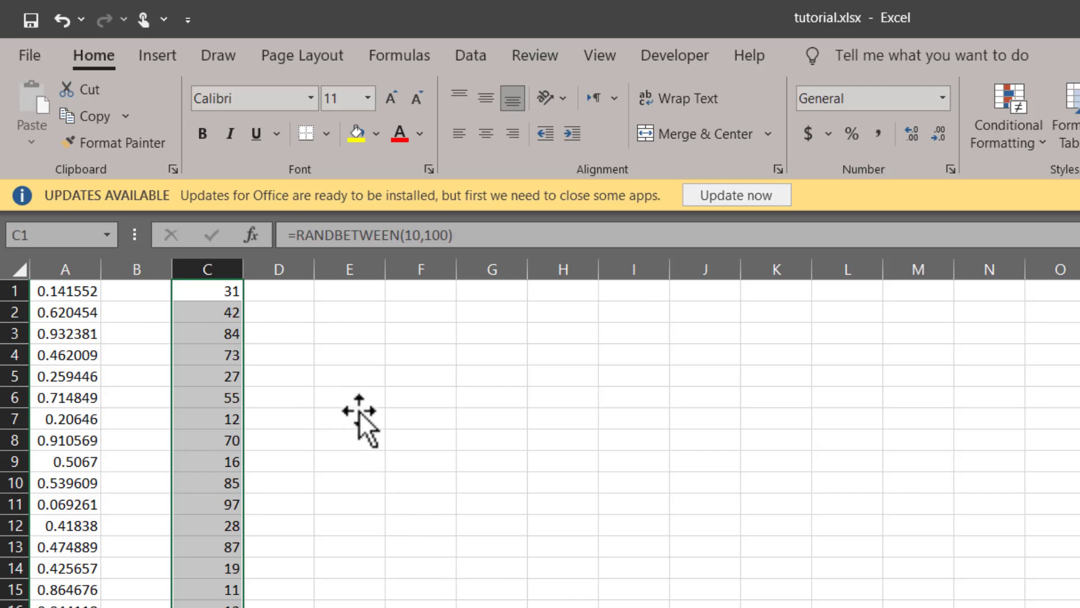
{"action": "key", "text": "F9"}
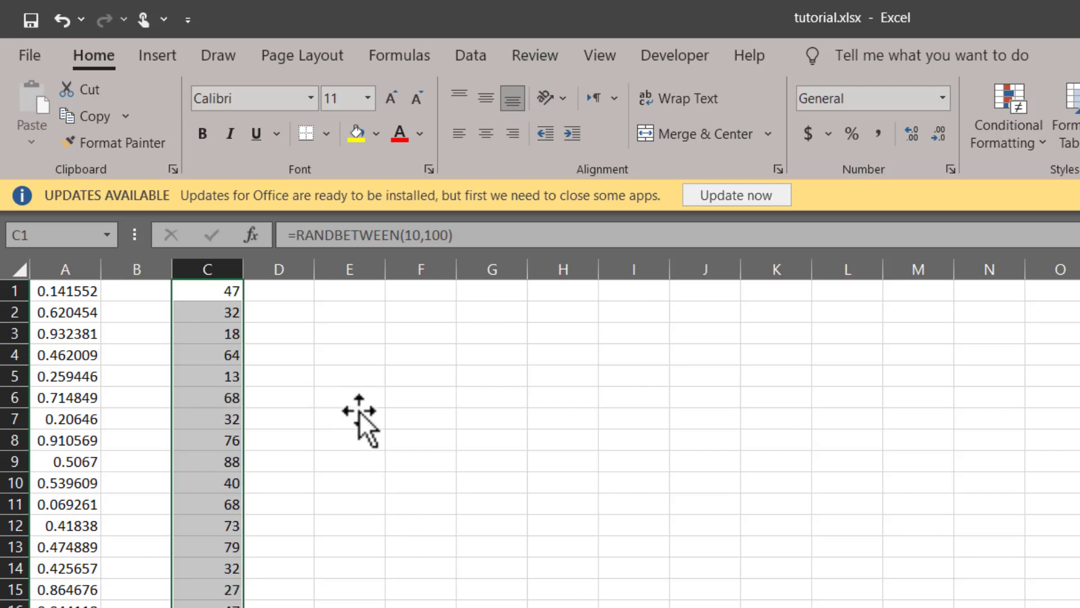
{"action": "key", "text": "F9"}
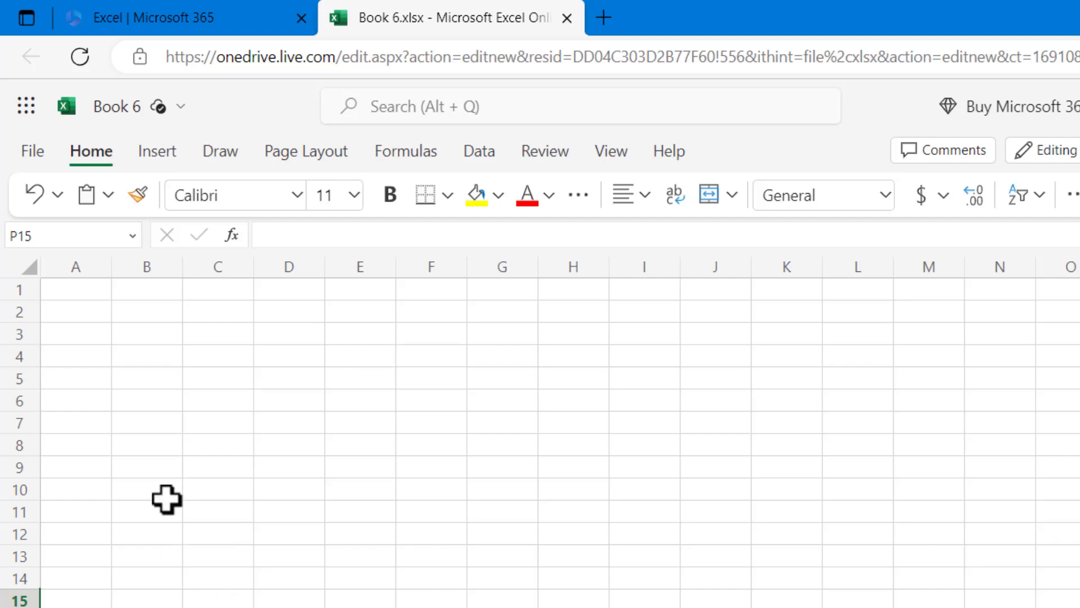
- Start a =RANDARRAY( formula in Book 6 cell A1 from the autocomplete list
{"action": "left_click", "coordinate": [66, 295]}
{"action": "type", "text": "=rand"}
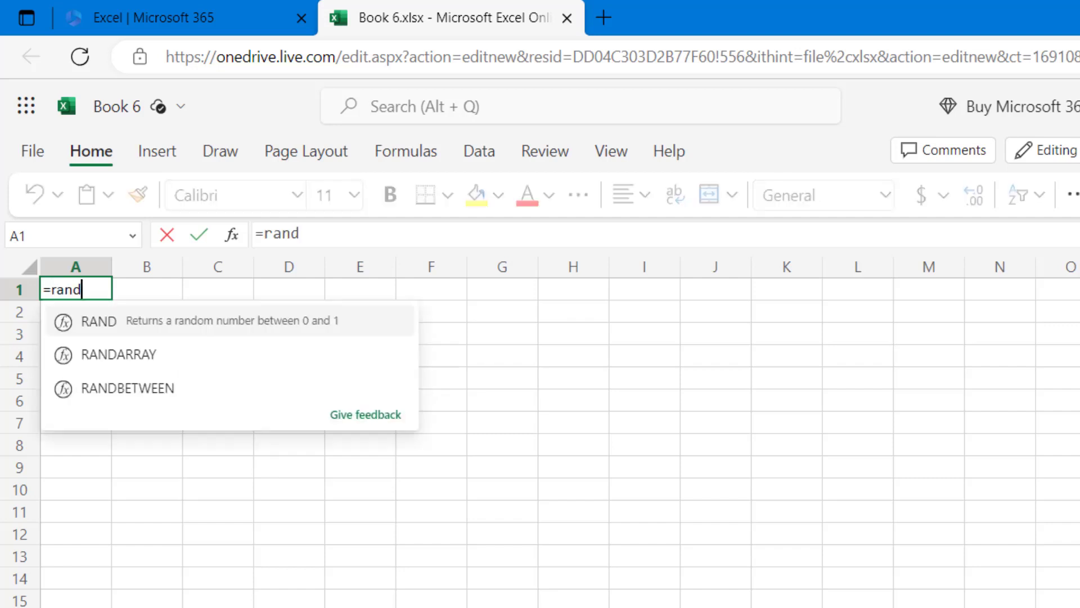
{"action": "key", "text": "Down"}
{"action": "key", "text": "Tab"}
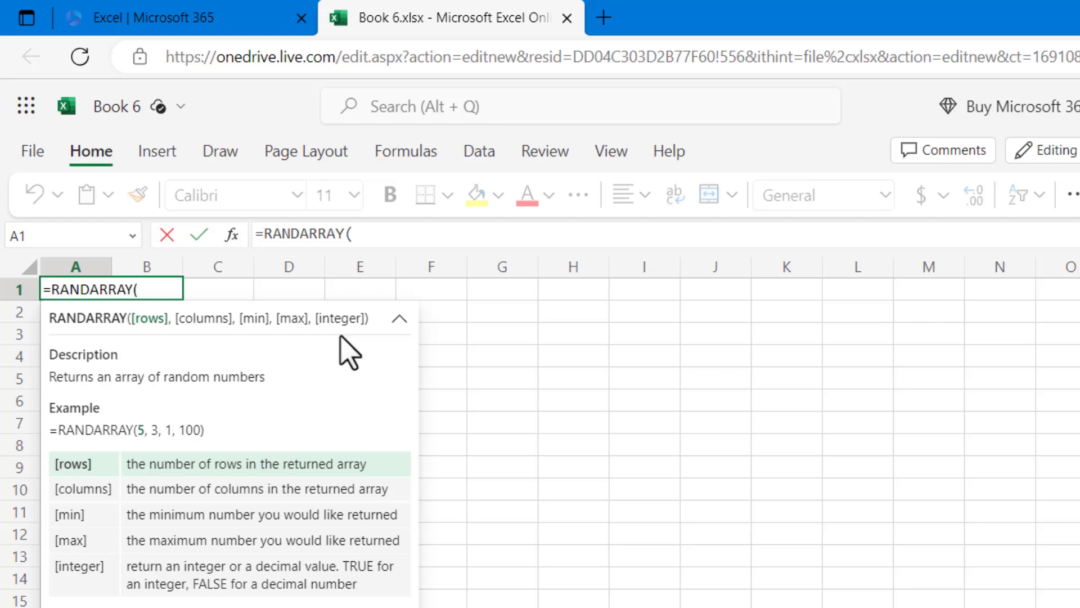
- Complete the formula as =RANDARRAY(100,15,10,1000,TRUE) so it spills across A1:O100
{"action": "type", "text": "100,15,"}
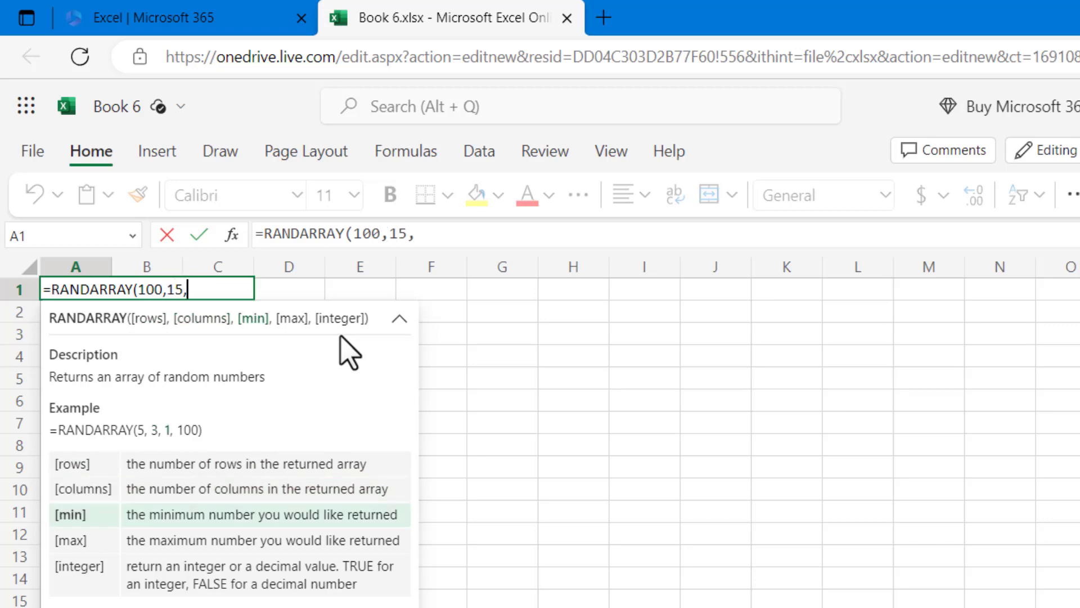
{"action": "type", "text": "10"}
{"action": "type", "text": ",10,"}
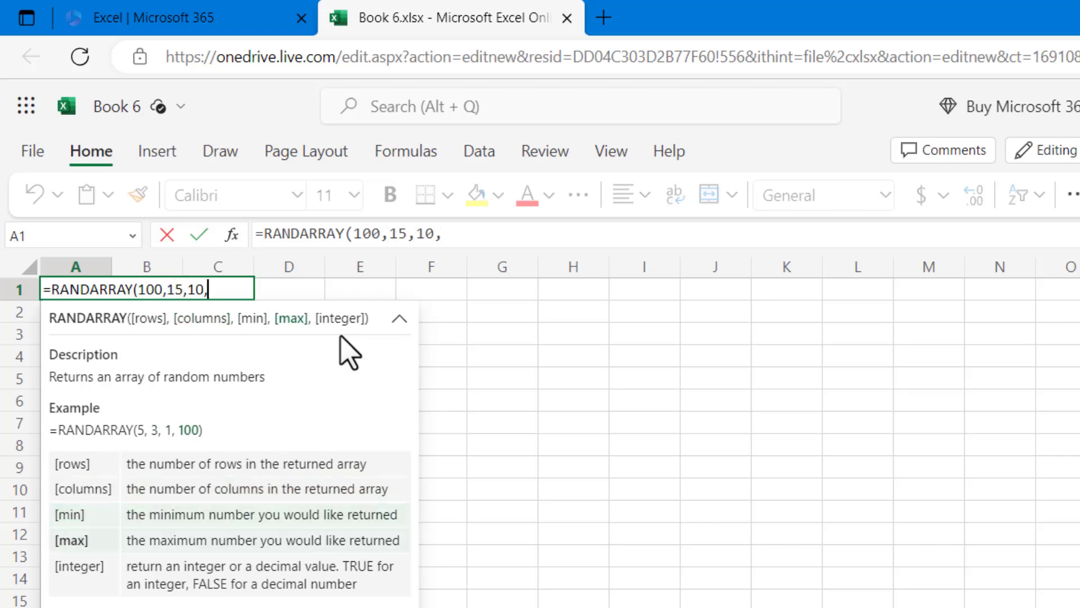
{"action": "type", "text": "1000,"}
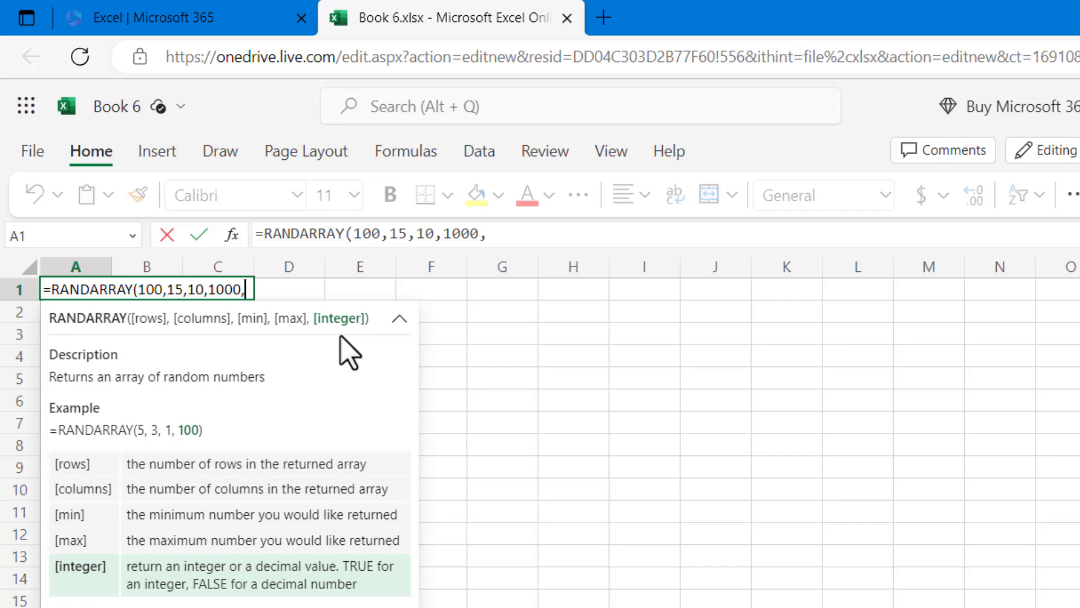
{"action": "type", "text": "true"}
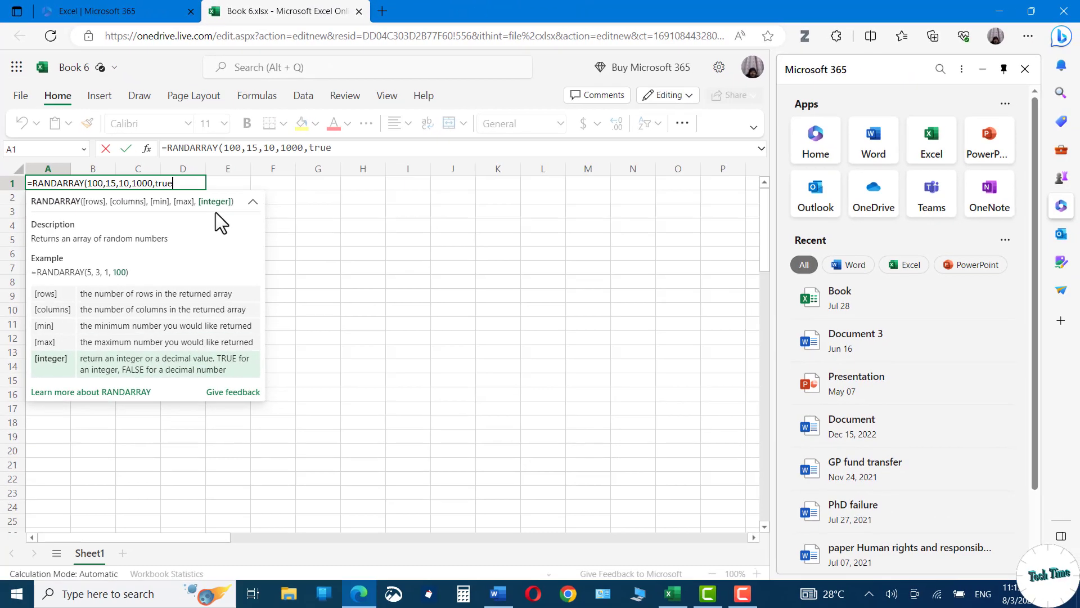
{"action": "key", "text": "Return"}
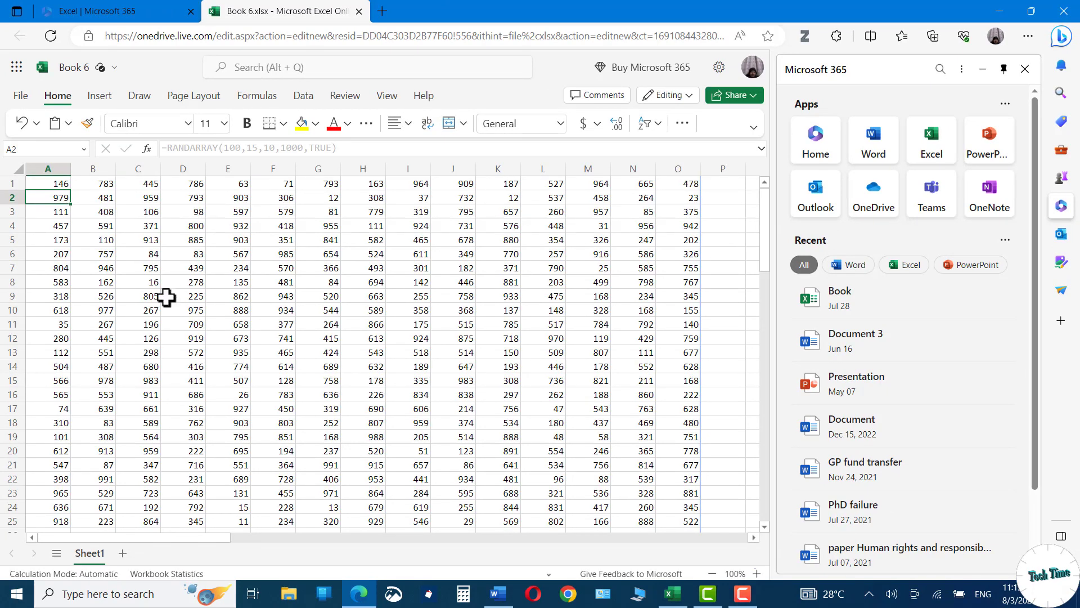
- Check the spilled array, then recalculate it to fresh integers with F9, A1 now reading 931
{"action": "scroll", "coordinate": [161, 295], "scroll_direction": "down", "scroll_amount": 20}
{"action": "scroll", "coordinate": [125, 355], "scroll_direction": "down", "scroll_amount": 4}
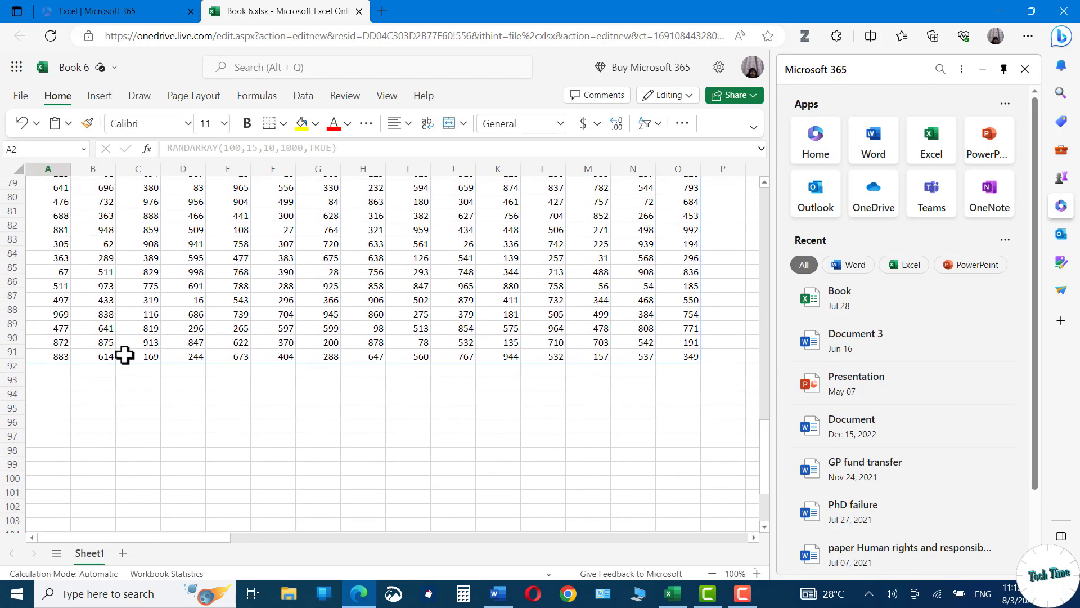
{"action": "scroll", "coordinate": [225, 338], "scroll_direction": "up", "scroll_amount": 20}
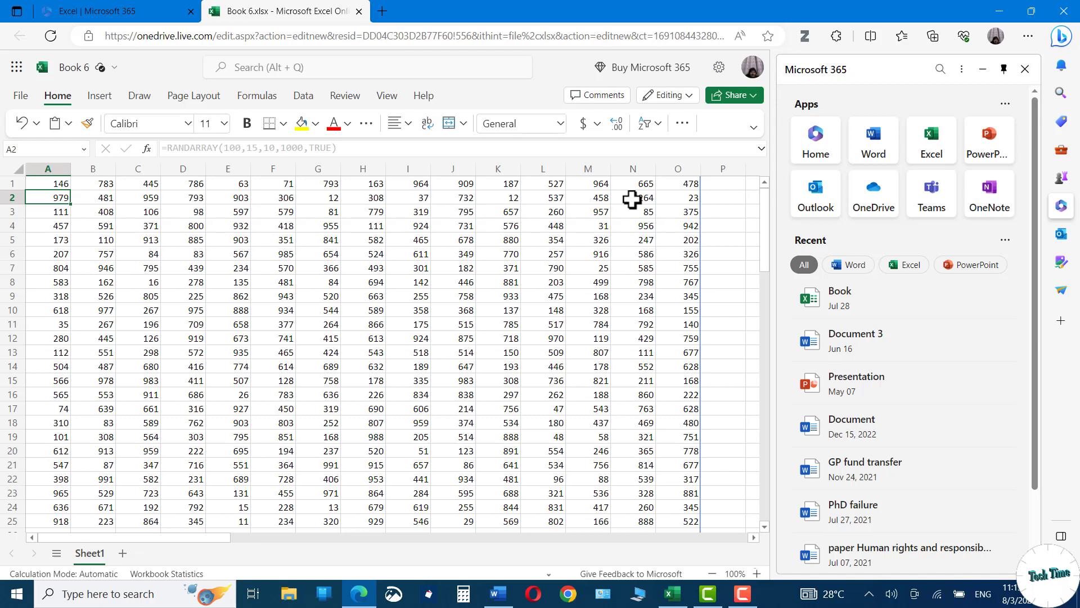
{"action": "key", "text": "F9"}
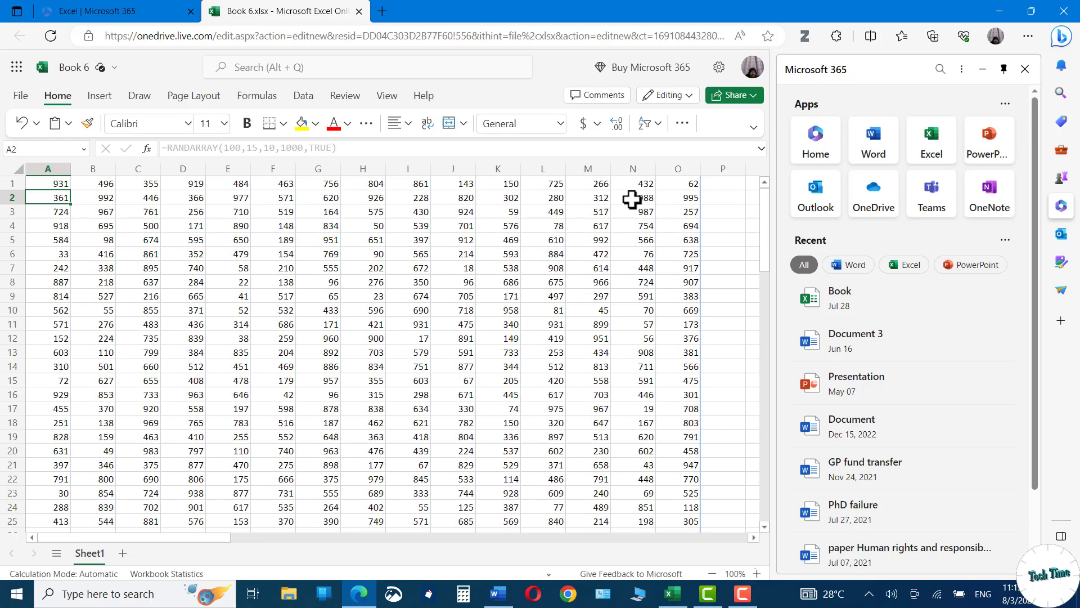